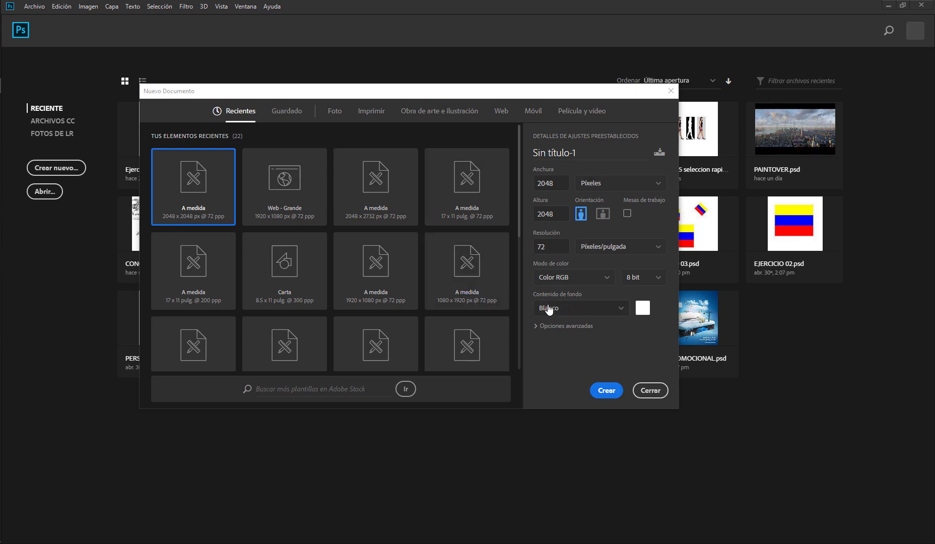
Create a 2048 × 2048 pixel RGB document at 72 pixels per inch with a white background and activate the Move tool
{"action": "left_click", "coordinate": [607, 393]}
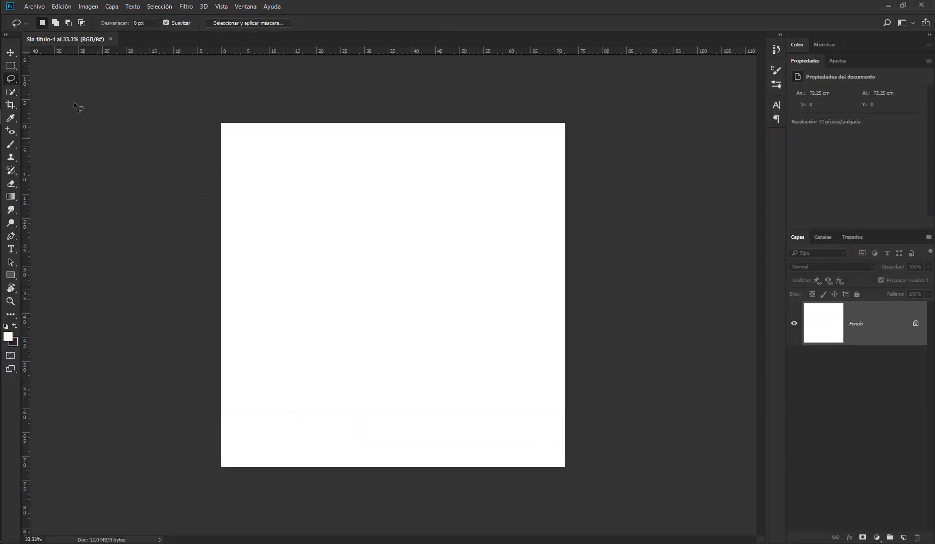
{"action": "left_click", "coordinate": [8, 49]}
Place vp_nightlife_v1_038.jpg, vp_nightlife_v1_038.png and vp_nightlife_v1_038a.jpg from the Viz-People OFICINA folder into the document at their default size
{"action": "key", "text": "alt+Tab"}
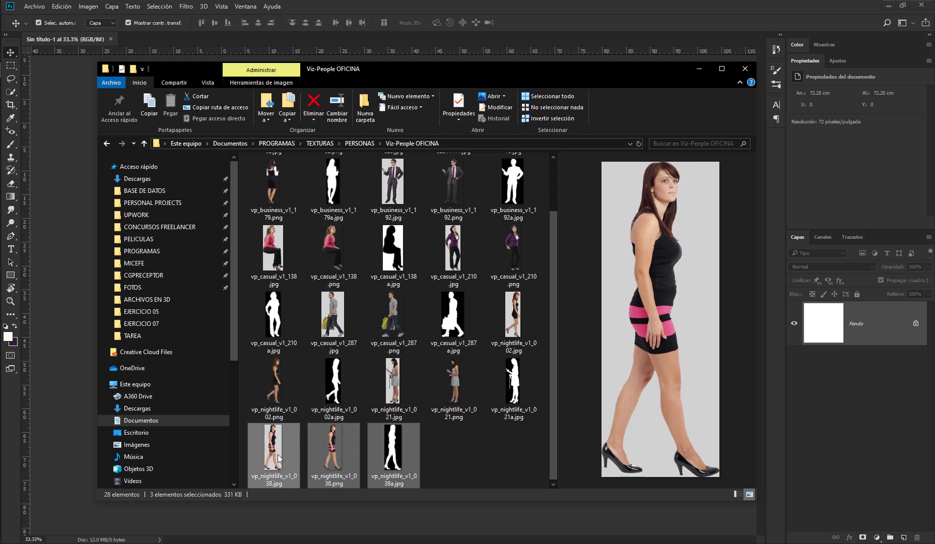
{"action": "left_click_drag", "start_coordinate": [433, 67], "coordinate": [744, 46]}
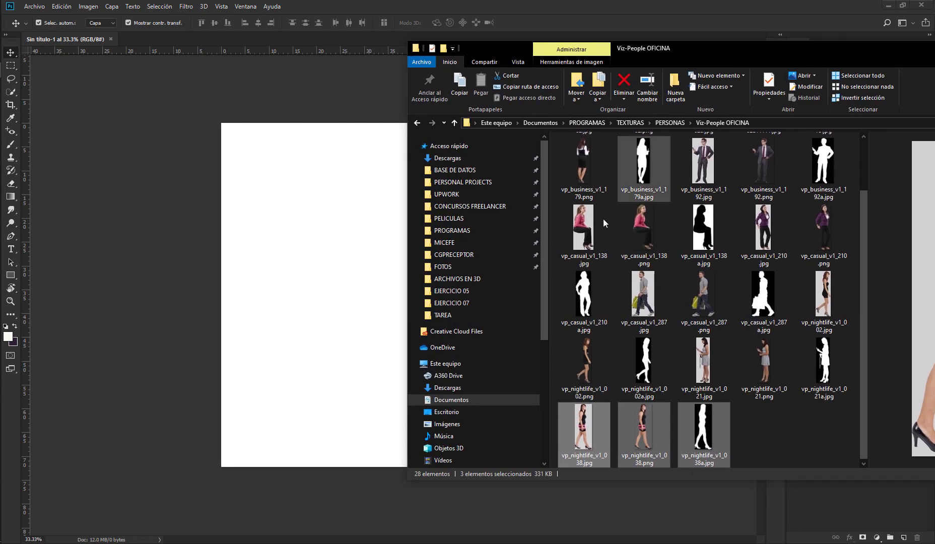
{"action": "left_click", "coordinate": [328, 357]}
{"action": "left_click_drag", "start_coordinate": [452, 334], "coordinate": [484, 313]}
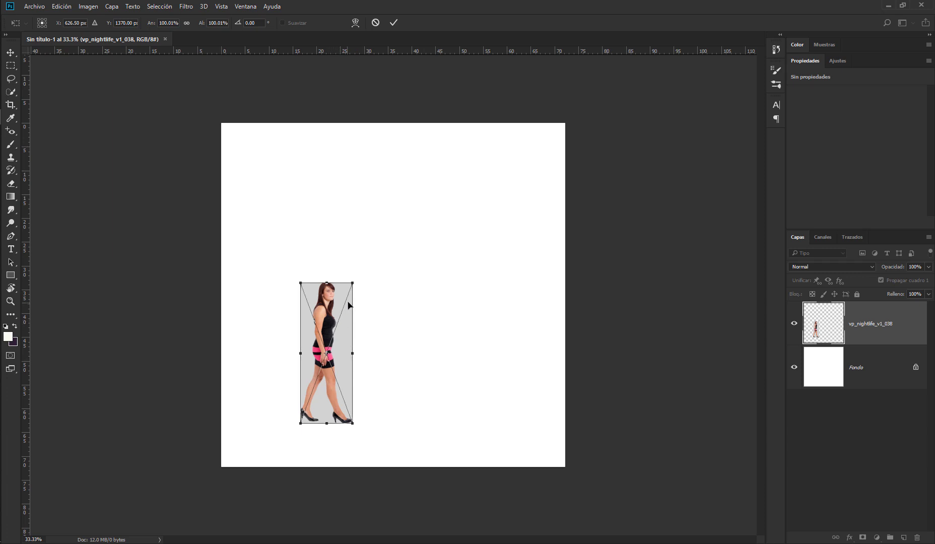
{"action": "key", "text": "Return"}
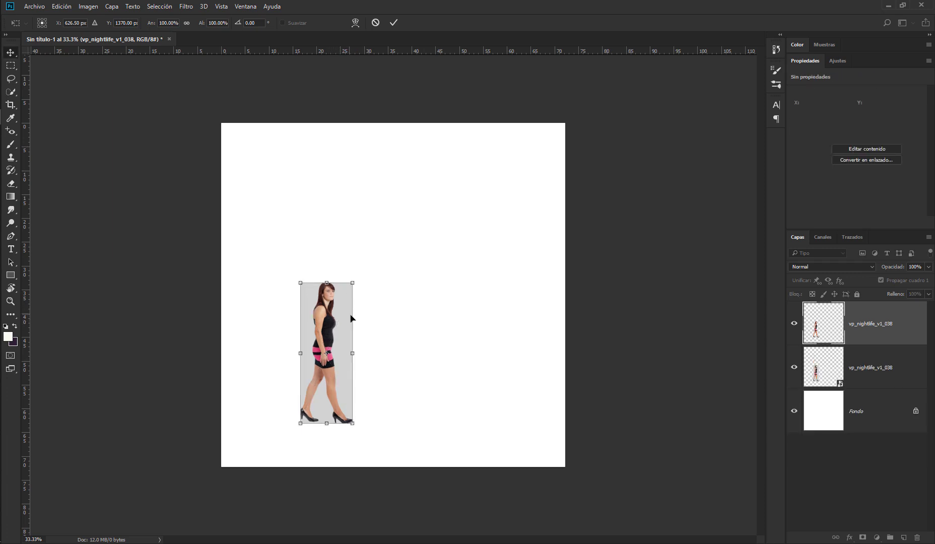
{"action": "key", "text": "Return"}
{"action": "key", "text": "Return"}
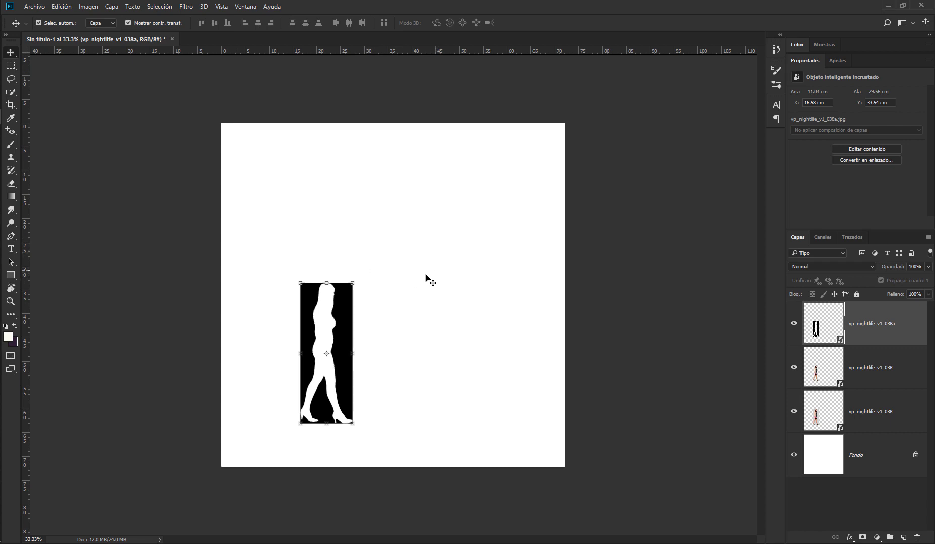
Spread the placed images side by side, with the silhouette mask in the middle and the grey-background photo on its far side
{"action": "left_click_drag", "start_coordinate": [344, 315], "coordinate": [410, 314]}
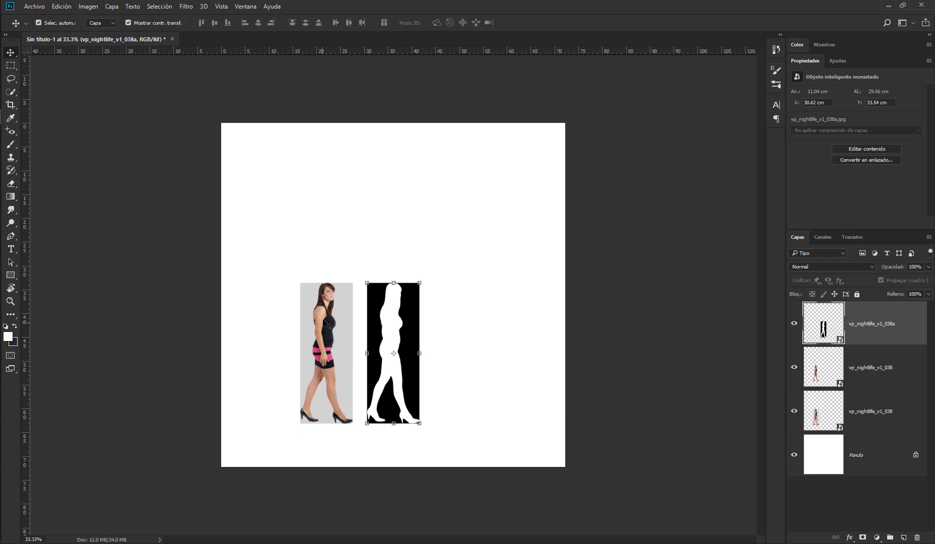
{"action": "left_click", "coordinate": [344, 338]}
{"action": "left_click_drag", "start_coordinate": [340, 309], "coordinate": [472, 308]}
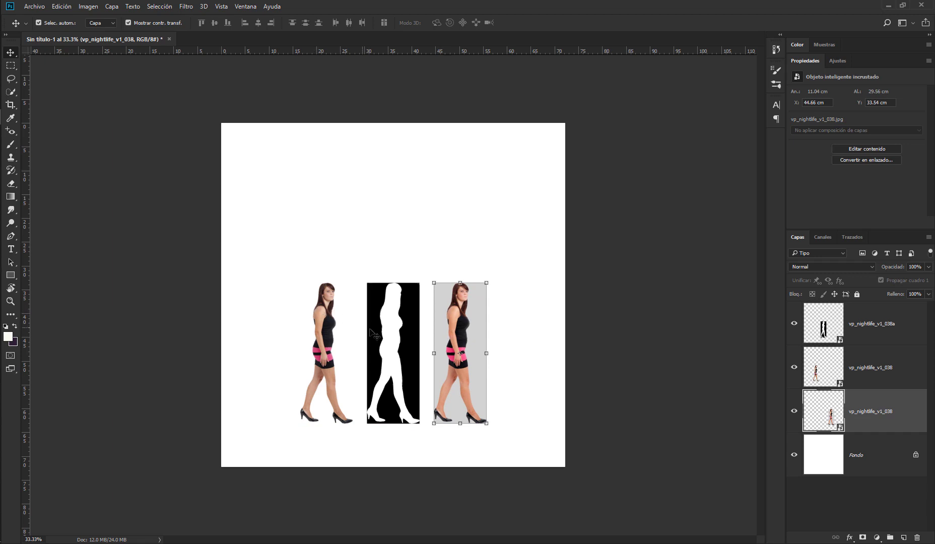
Select all three images together, move them up to the canvas centre and scale them to about 170%
{"action": "left_click", "coordinate": [405, 313], "text": "shift"}
{"action": "left_click", "coordinate": [327, 327], "text": "shift"}
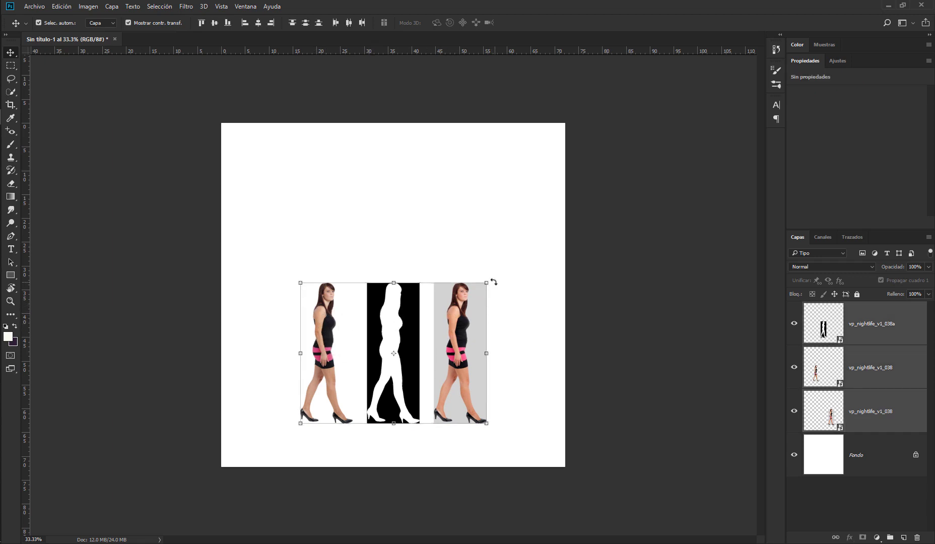
{"action": "left_click_drag", "start_coordinate": [471, 306], "coordinate": [470, 249]}
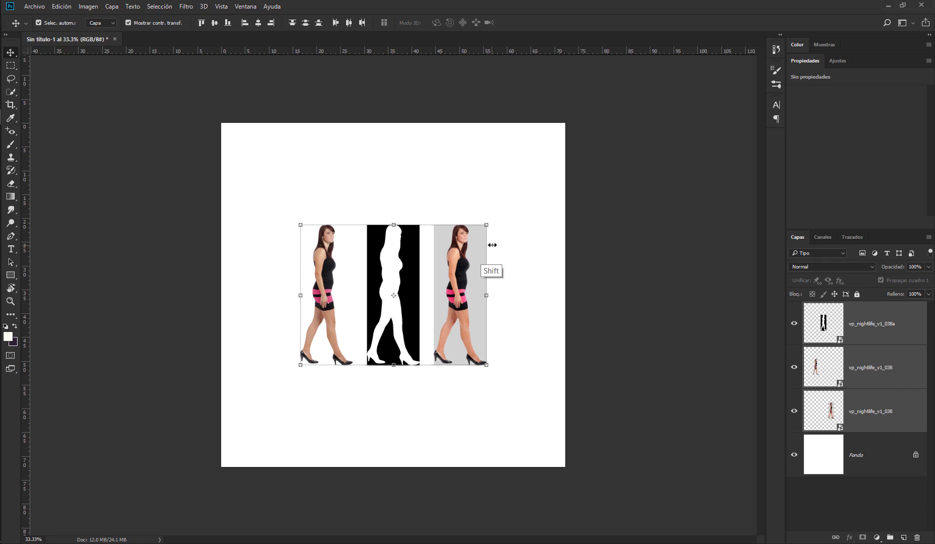
{"action": "left_click_drag", "start_coordinate": [486, 226], "coordinate": [552, 176]}
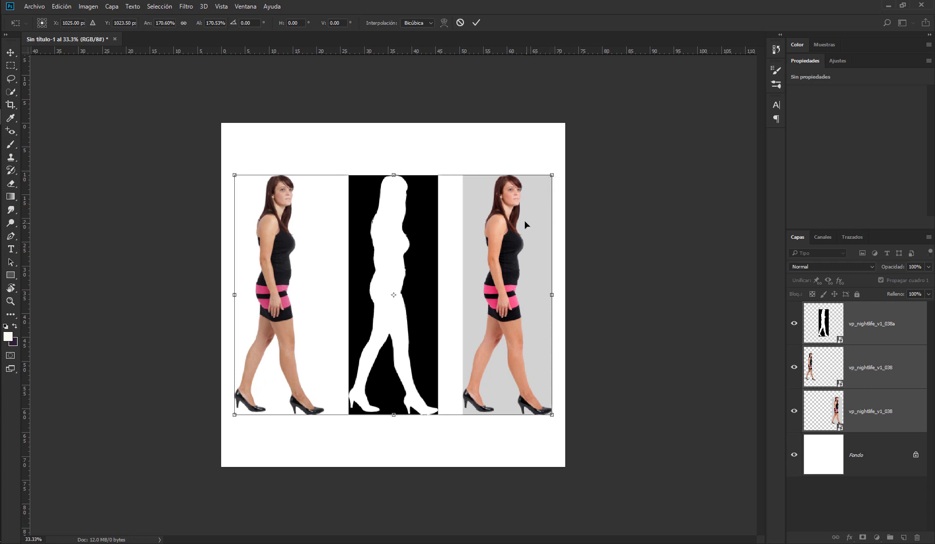
{"action": "key", "text": "Return"}
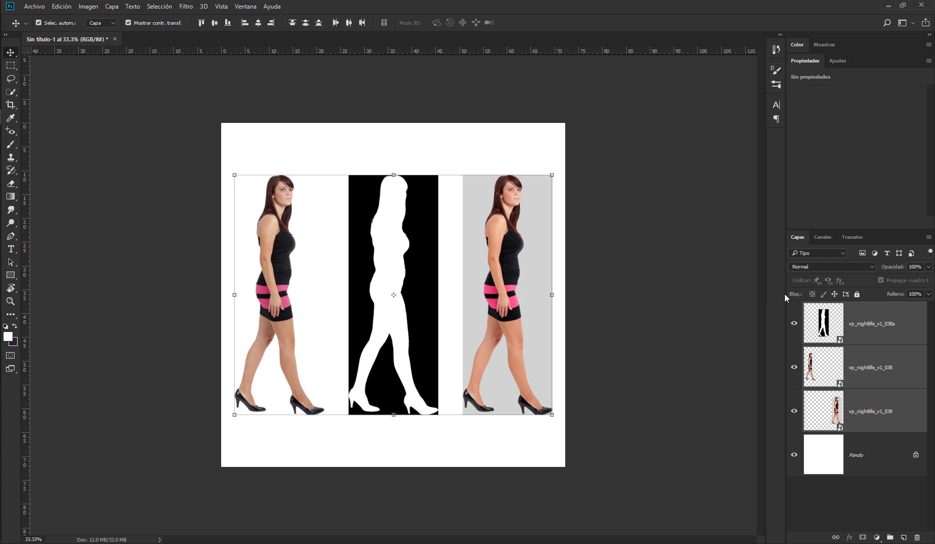
Rasterize the three selected image layers and deselect them
{"action": "right_click", "coordinate": [864, 327]}
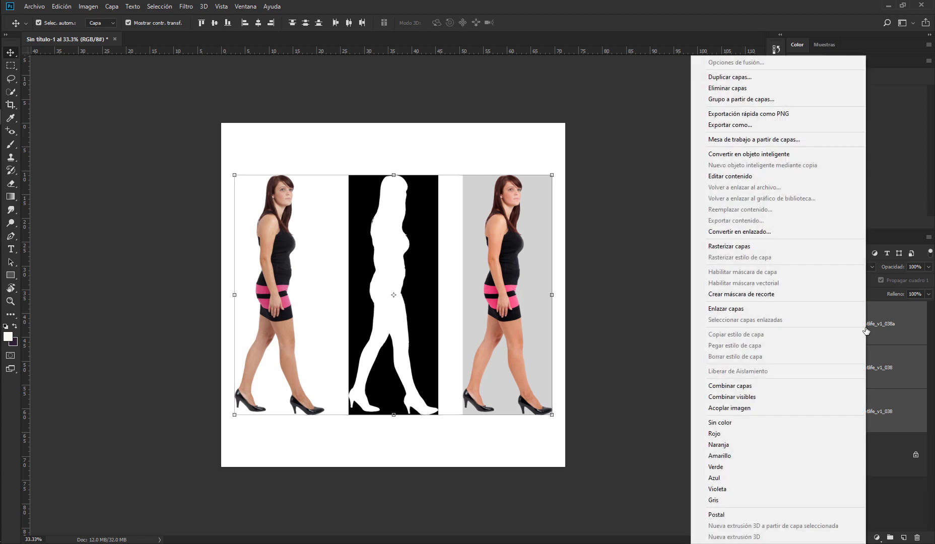
{"action": "left_click", "coordinate": [744, 247]}
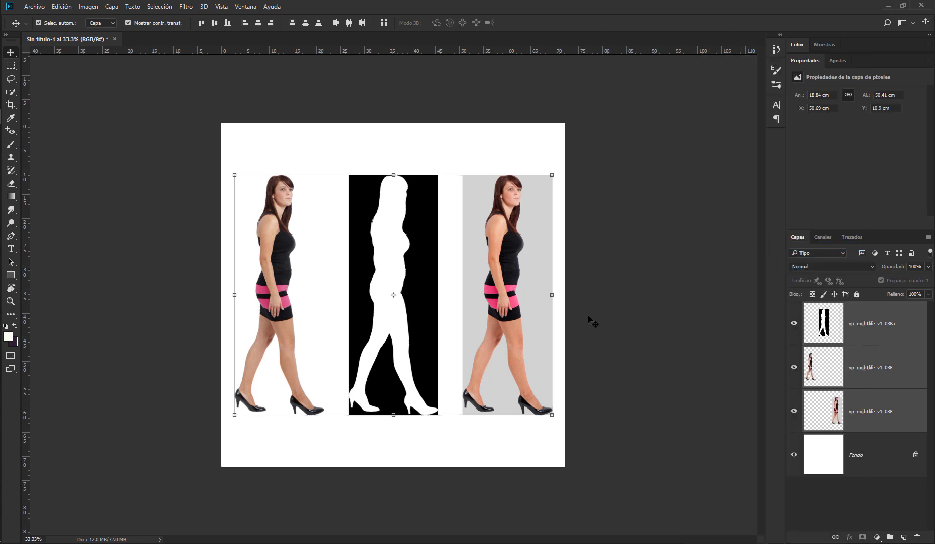
{"action": "left_click", "coordinate": [605, 309]}
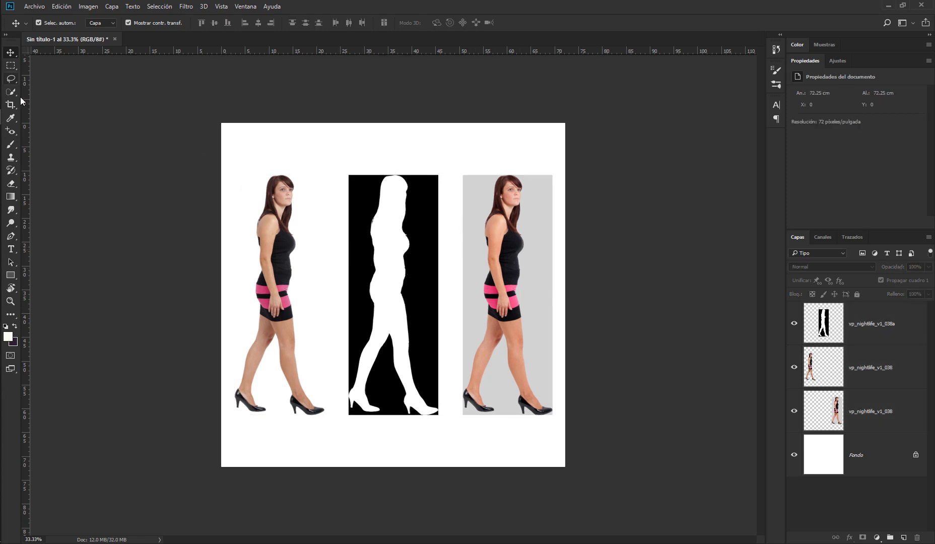
Zoom in on the head and torso in the grey-background photo and activate the Lasso tool
{"action": "key", "text": "l"}
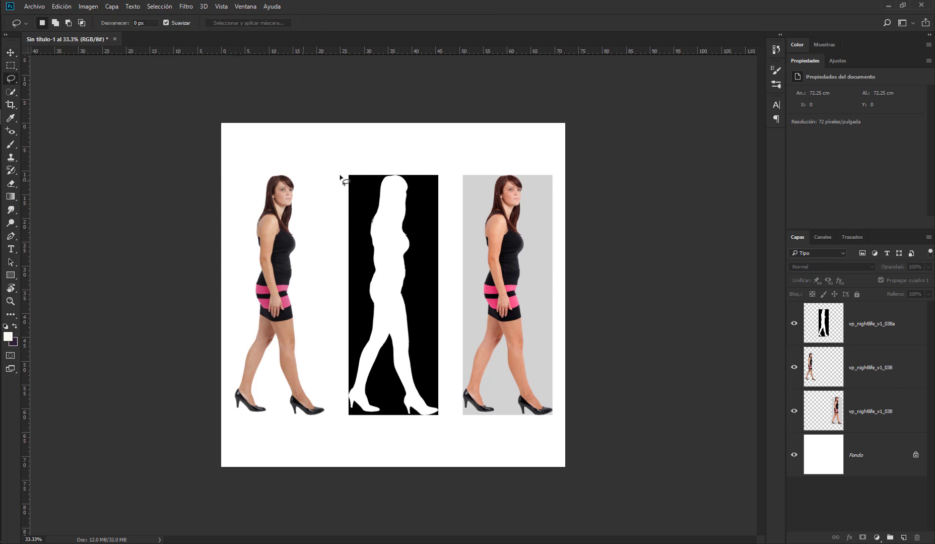
{"action": "key", "text": "z"}
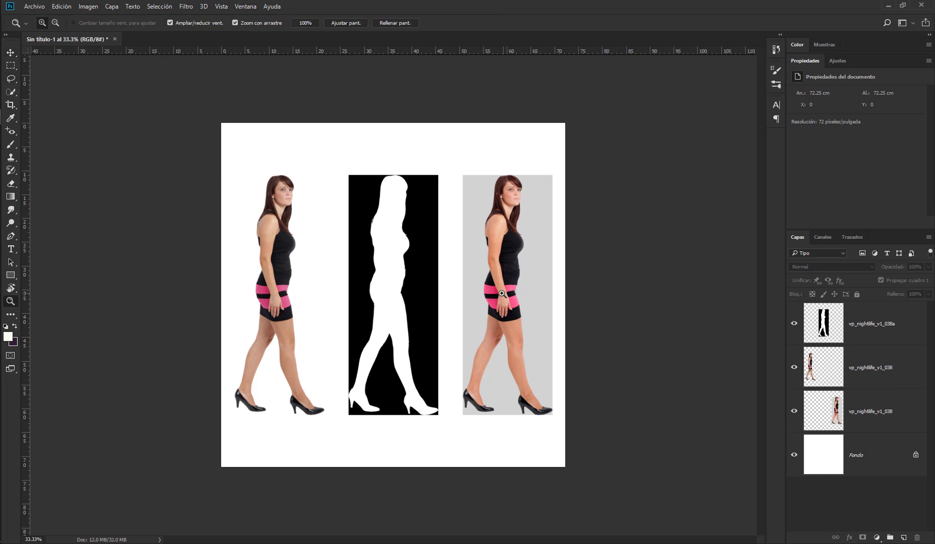
{"action": "left_click_drag", "start_coordinate": [483, 295], "coordinate": [500, 322]}
{"action": "left_click_drag", "start_coordinate": [532, 183], "coordinate": [473, 403]}
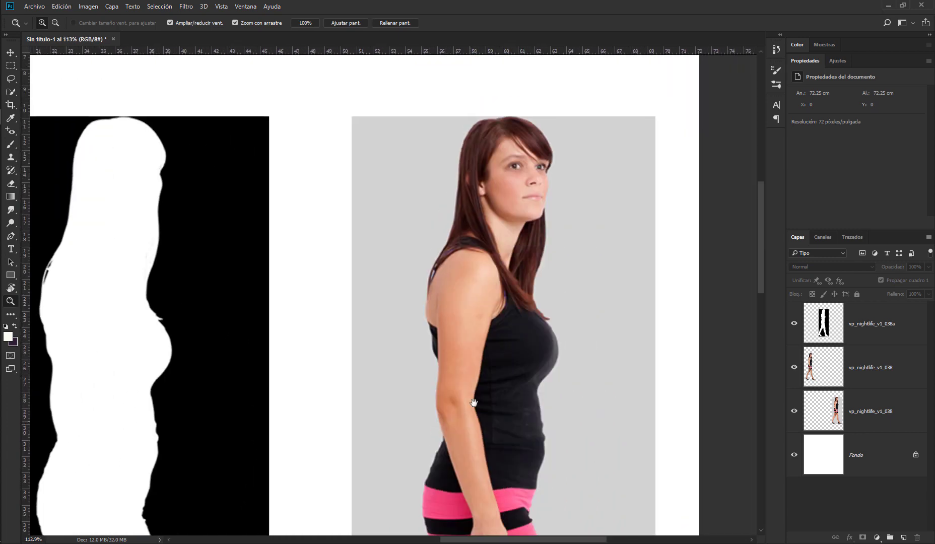
{"action": "left_click_drag", "start_coordinate": [513, 222], "coordinate": [442, 186]}
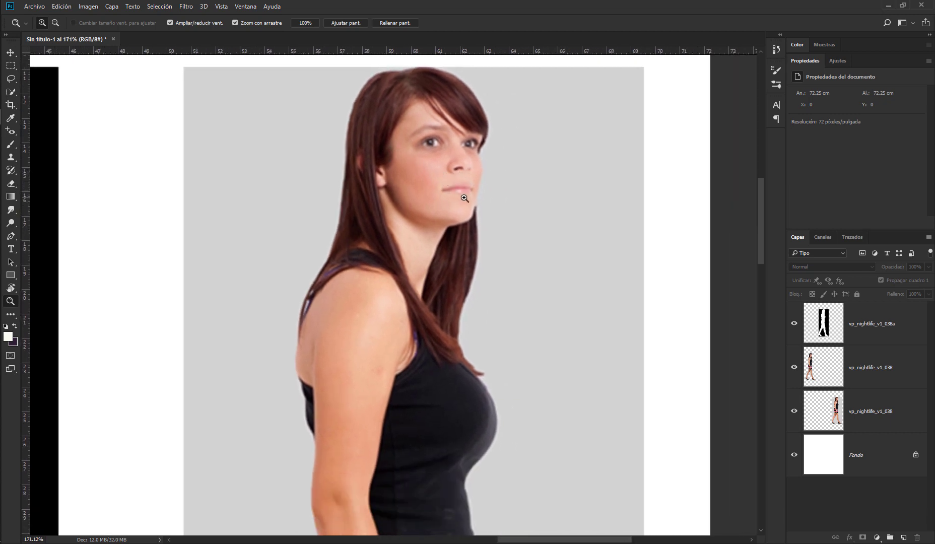
{"action": "key", "text": "l"}
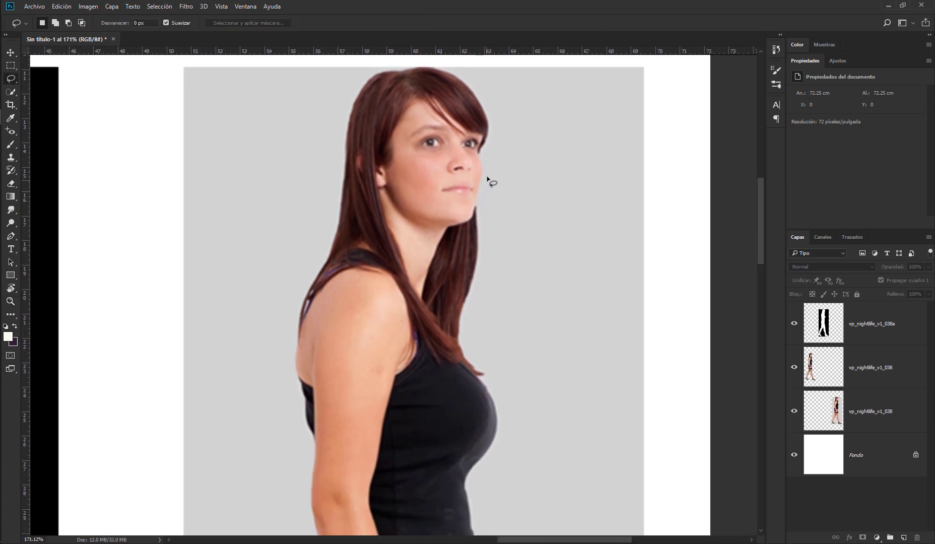
{"action": "right_click", "coordinate": [434, 71]}
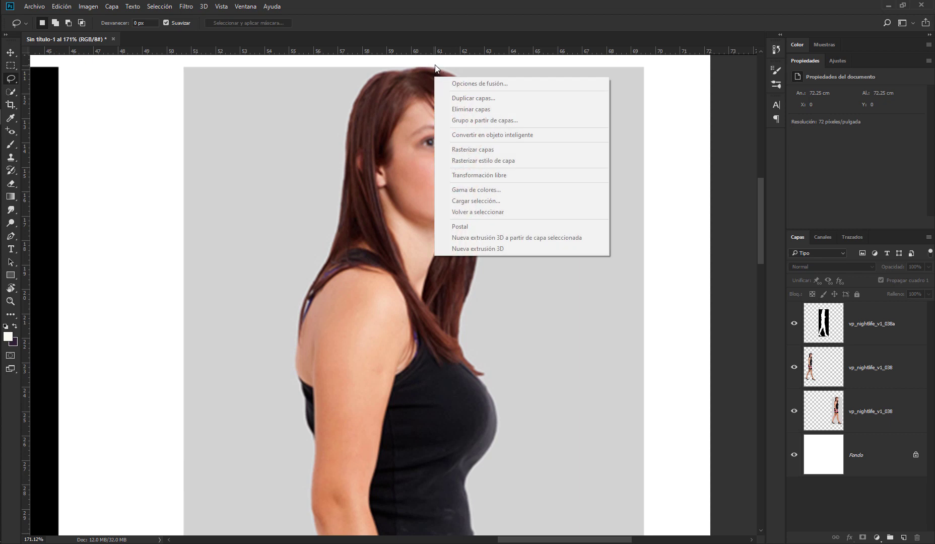
{"action": "left_click", "coordinate": [434, 68]}
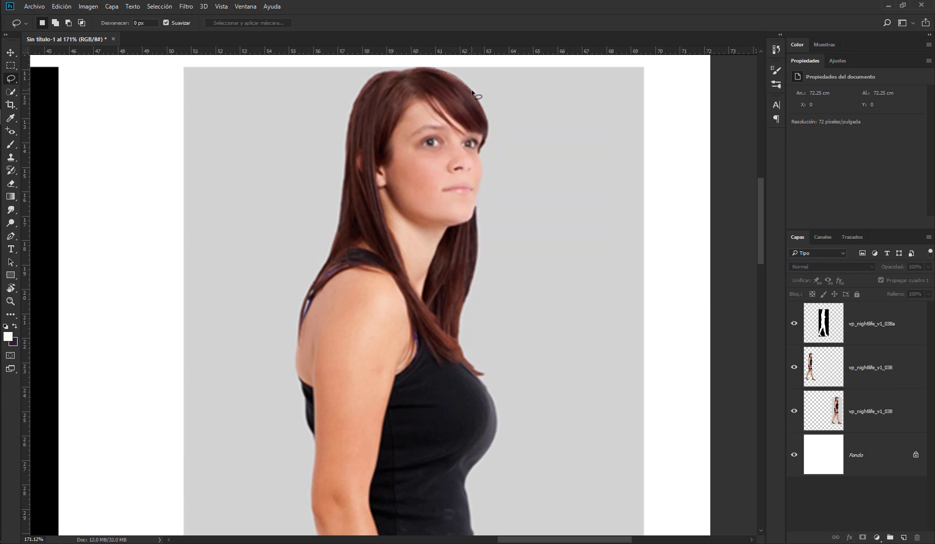
{"action": "mouse_move", "coordinate": [472, 91]}
{"action": "left_mouse_down"}
{"action": "mouse_move", "coordinate": [487, 129]}
{"action": "mouse_move", "coordinate": [477, 205]}
{"action": "left_mouse_up"}
{"action": "left_click", "coordinate": [596, 176]}
On the grey-background photo's layer, lasso the backdrop in front of the face along the hair and profile, delete it and deselect
{"action": "left_click", "coordinate": [879, 412]}
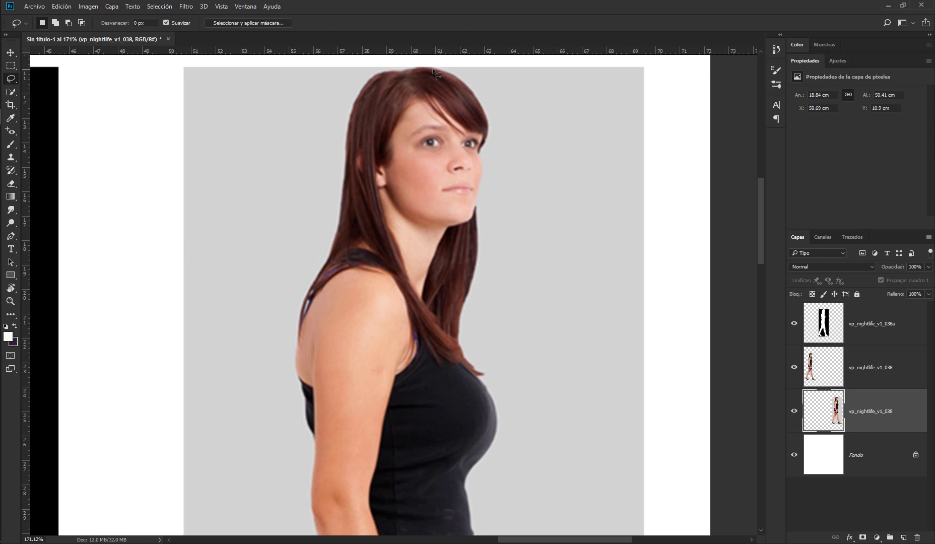
{"action": "left_click_drag", "start_coordinate": [433, 70], "coordinate": [460, 81]}
{"action": "mouse_move", "coordinate": [486, 121]}
{"action": "left_mouse_down"}
{"action": "mouse_move", "coordinate": [478, 243]}
{"action": "mouse_move", "coordinate": [517, 232]}
{"action": "mouse_move", "coordinate": [553, 201]}
{"action": "mouse_move", "coordinate": [574, 133]}
{"action": "mouse_move", "coordinate": [559, 75]}
{"action": "mouse_move", "coordinate": [541, 62]}
{"action": "mouse_move", "coordinate": [432, 68]}
{"action": "left_mouse_up"}
{"action": "key", "text": "Delete"}
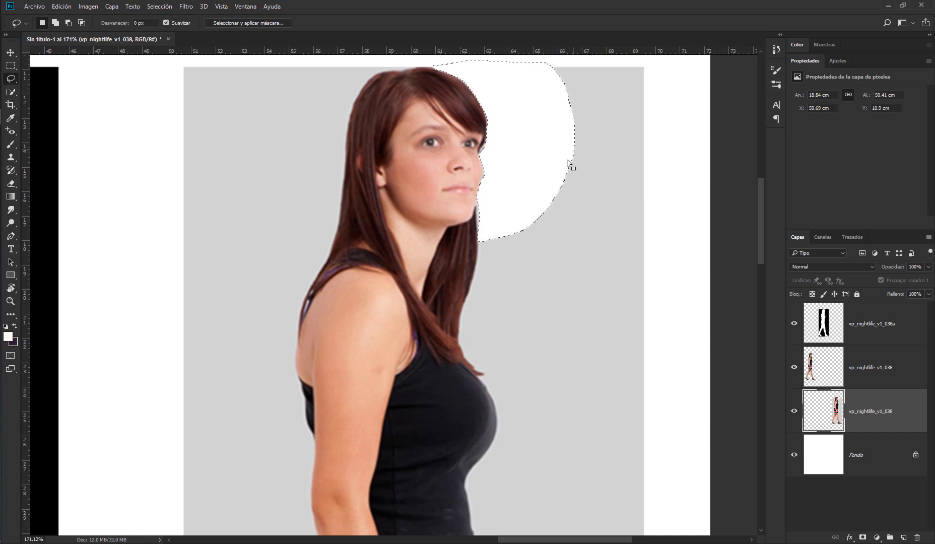
{"action": "key", "text": "ctrl+d"}
Outline the backdrop beside the long hair below the chin with the Lasso, clear it to white and deselect
{"action": "mouse_move", "coordinate": [536, 200]}
{"action": "left_mouse_down"}
{"action": "mouse_move", "coordinate": [531, 127]}
{"action": "mouse_move", "coordinate": [524, 161]}
{"action": "mouse_move", "coordinate": [479, 188]}
{"action": "mouse_move", "coordinate": [502, 185]}
{"action": "mouse_move", "coordinate": [501, 165]}
{"action": "mouse_move", "coordinate": [492, 165]}
{"action": "mouse_move", "coordinate": [471, 265]}
{"action": "mouse_move", "coordinate": [498, 306]}
{"action": "mouse_move", "coordinate": [548, 288]}
{"action": "mouse_move", "coordinate": [581, 255]}
{"action": "mouse_move", "coordinate": [584, 176]}
{"action": "mouse_move", "coordinate": [555, 138]}
{"action": "mouse_move", "coordinate": [526, 154]}
{"action": "left_mouse_up"}
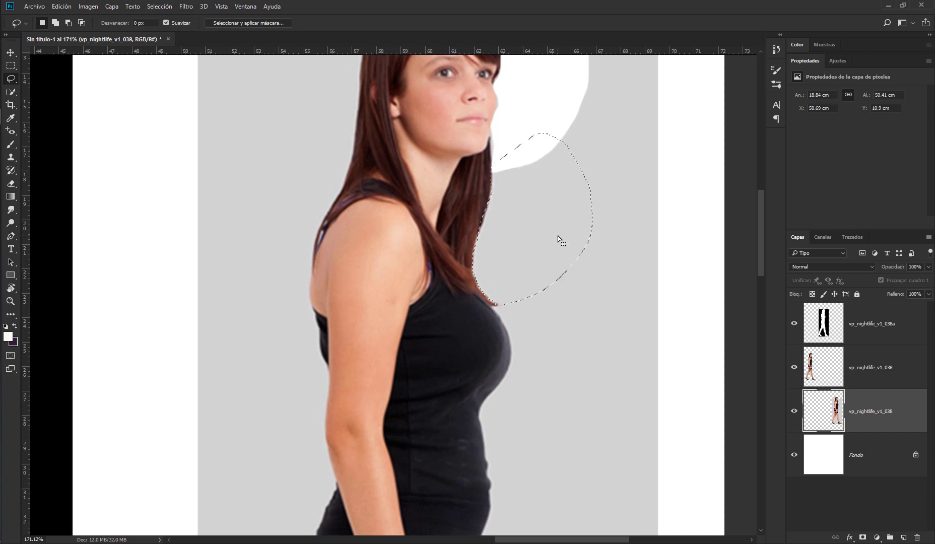
{"action": "key", "text": "alt+BackSpace"}
{"action": "key", "text": "ctrl+d"}
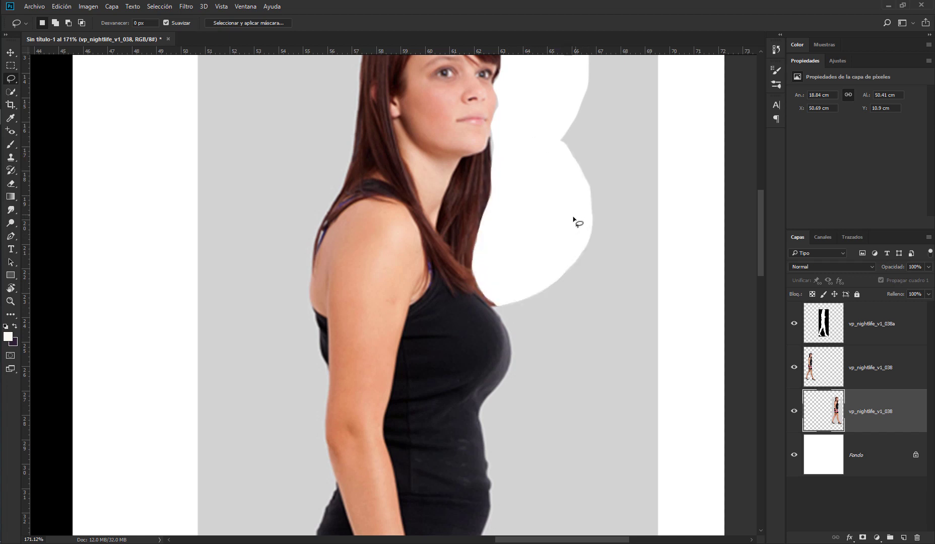
Lasso the backdrop along the chest from the hair tips to the upper waist, clear it to white and deselect
{"action": "left_click_drag", "start_coordinate": [523, 255], "coordinate": [509, 126]}
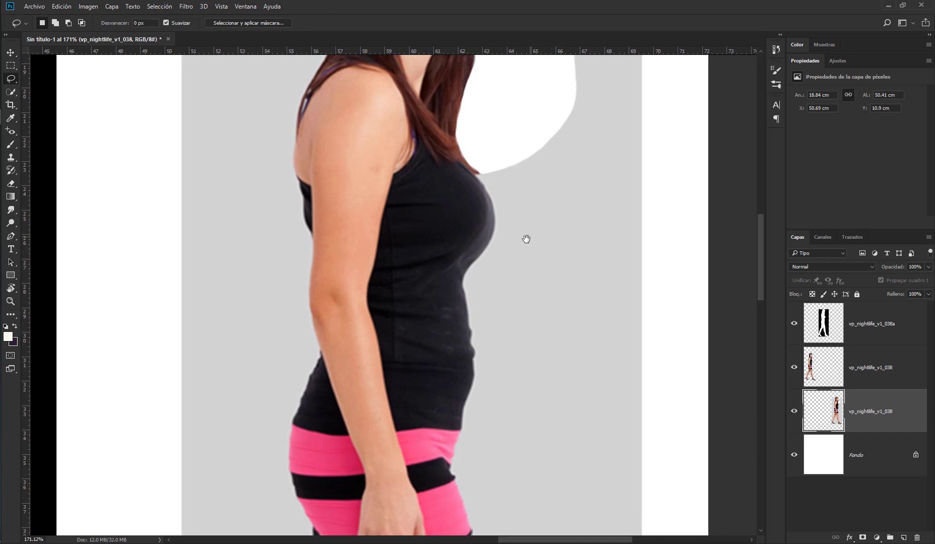
{"action": "left_click_drag", "start_coordinate": [525, 239], "coordinate": [487, 240]}
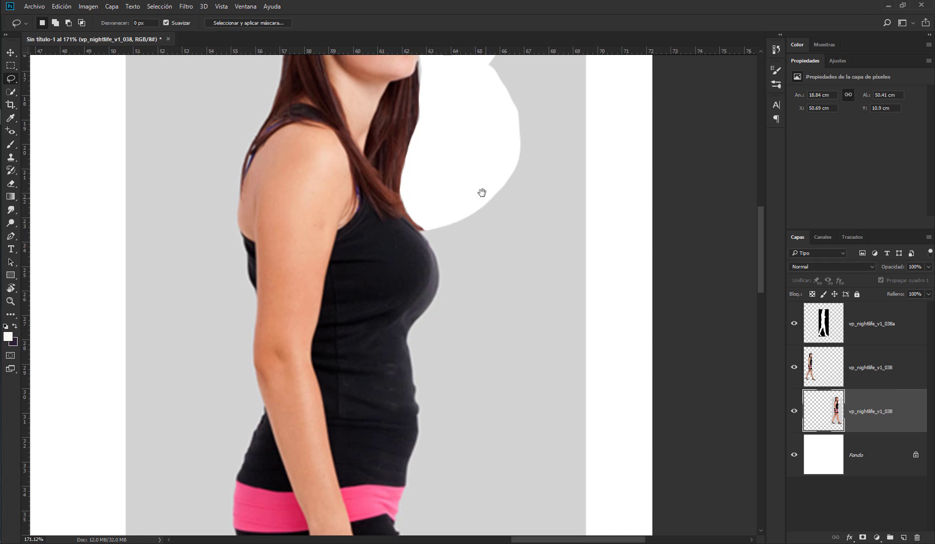
{"action": "mouse_move", "coordinate": [482, 192]}
{"action": "left_mouse_down"}
{"action": "mouse_move", "coordinate": [456, 147]}
{"action": "mouse_move", "coordinate": [512, 188]}
{"action": "mouse_move", "coordinate": [496, 150]}
{"action": "mouse_move", "coordinate": [484, 165]}
{"action": "mouse_move", "coordinate": [511, 170]}
{"action": "left_mouse_up"}
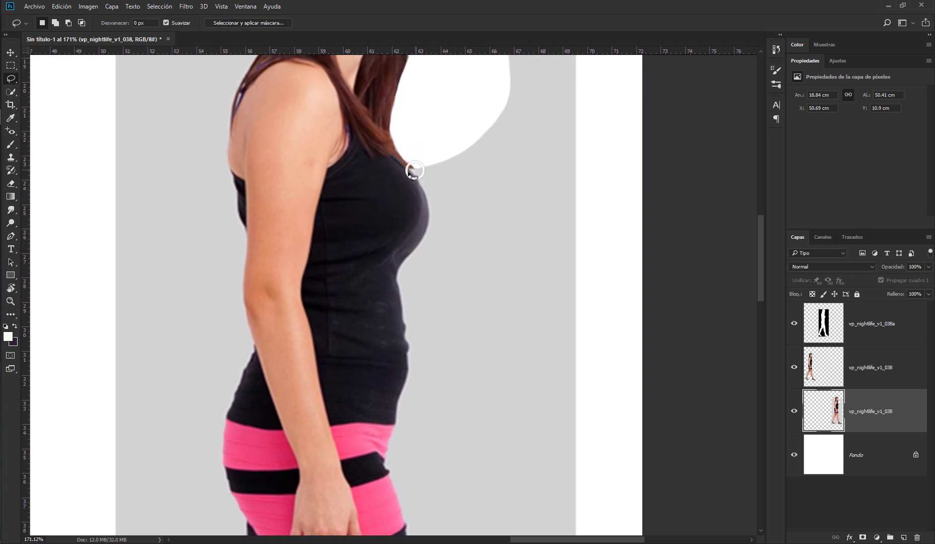
{"action": "mouse_move", "coordinate": [407, 170]}
{"action": "left_mouse_down"}
{"action": "mouse_move", "coordinate": [428, 219]}
{"action": "mouse_move", "coordinate": [398, 269]}
{"action": "mouse_move", "coordinate": [408, 310]}
{"action": "mouse_move", "coordinate": [465, 290]}
{"action": "mouse_move", "coordinate": [500, 226]}
{"action": "mouse_move", "coordinate": [466, 154]}
{"action": "mouse_move", "coordinate": [430, 154]}
{"action": "left_mouse_up"}
{"action": "key", "text": "alt+BackSpace"}
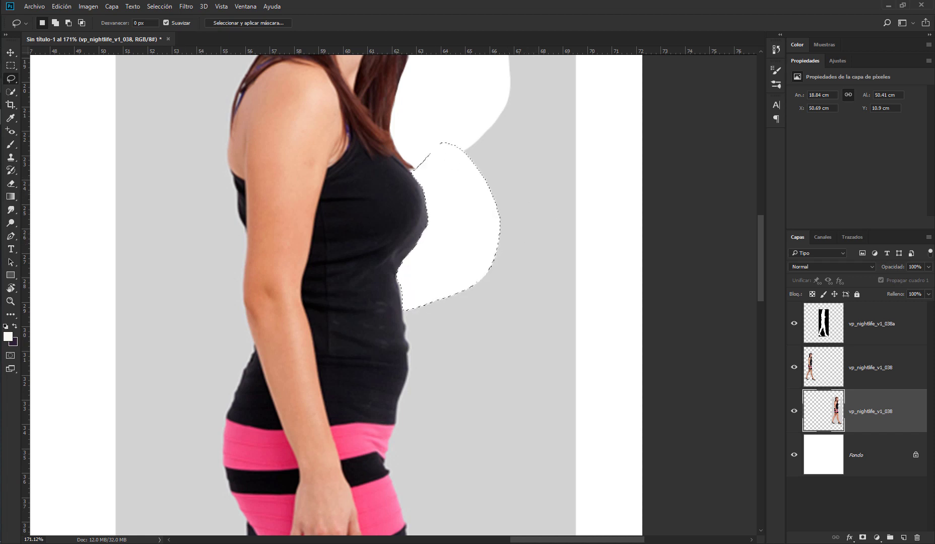
{"action": "key", "text": "ctrl+d"}
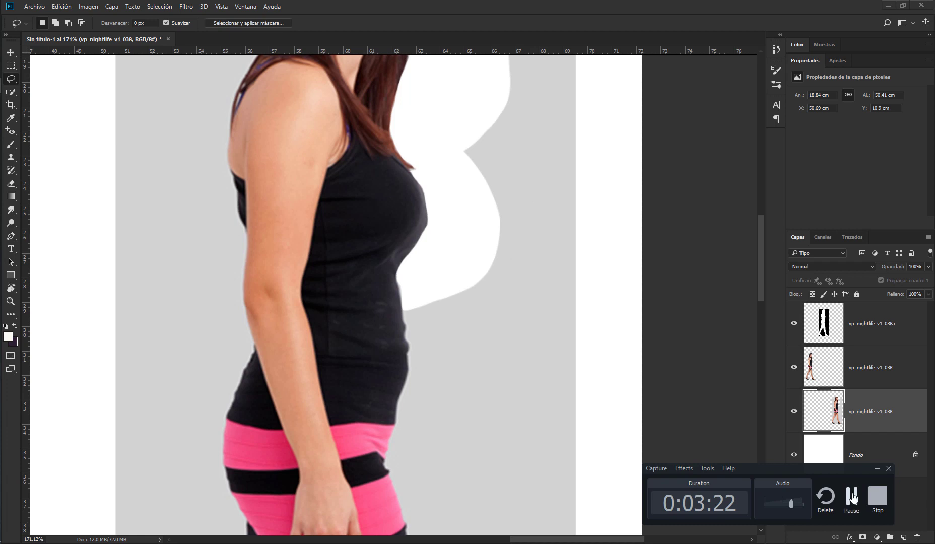
{"action": "key", "text": "ctrl+shift+d"}
{"action": "left_click", "coordinate": [429, 292]}
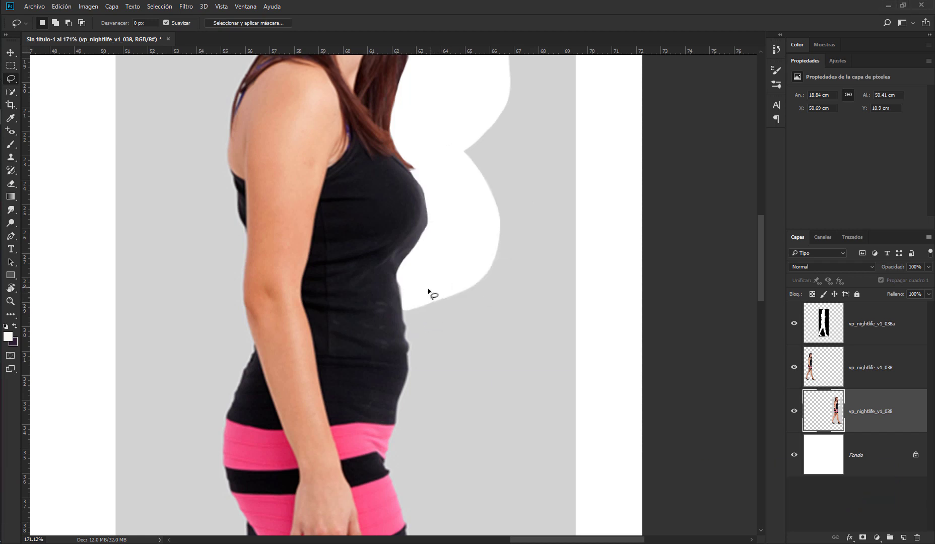
Lasso the backdrop along the waist down to the skirt's upper pink band, delete it and deselect
{"action": "left_click_drag", "start_coordinate": [404, 305], "coordinate": [407, 382]}
{"action": "mouse_move", "coordinate": [400, 393]}
{"action": "left_mouse_down"}
{"action": "mouse_move", "coordinate": [385, 462]}
{"action": "mouse_move", "coordinate": [459, 451]}
{"action": "mouse_move", "coordinate": [479, 384]}
{"action": "mouse_move", "coordinate": [464, 292]}
{"action": "mouse_move", "coordinate": [428, 291]}
{"action": "left_mouse_up"}
{"action": "left_click", "coordinate": [447, 309]}
{"action": "key", "text": "ctrl+z"}
{"action": "key", "text": "Delete"}
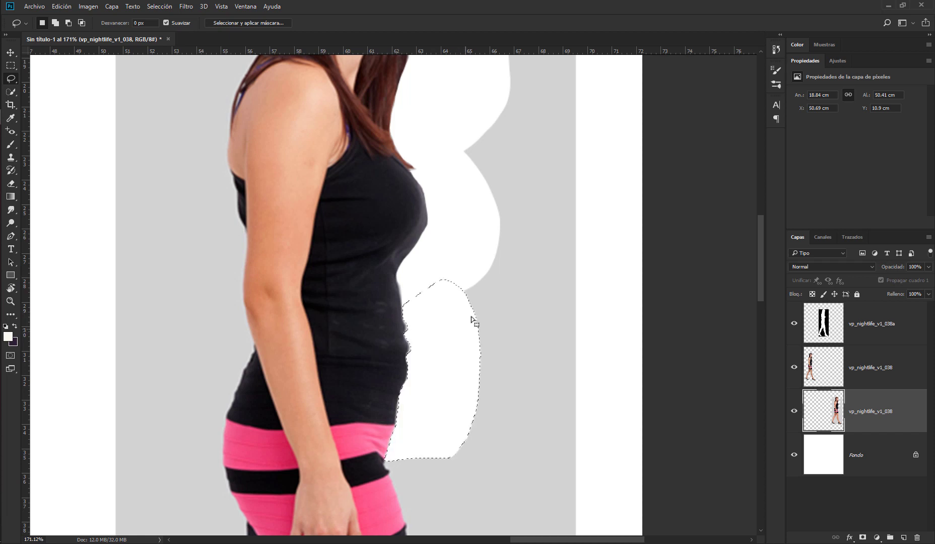
{"action": "left_click", "coordinate": [436, 362]}
Lasso the backdrop along the front of the skirt down to its hem and delete it
{"action": "scroll", "coordinate": [428, 272], "scroll_direction": "down", "scroll_amount": 5}
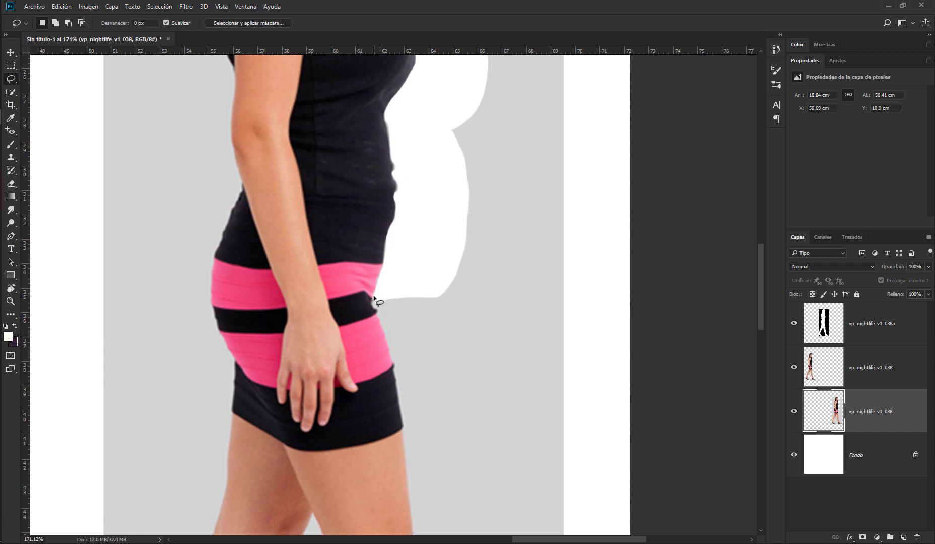
{"action": "mouse_move", "coordinate": [375, 297]}
{"action": "left_mouse_down"}
{"action": "mouse_move", "coordinate": [407, 452]}
{"action": "mouse_move", "coordinate": [447, 440]}
{"action": "mouse_move", "coordinate": [474, 375]}
{"action": "mouse_move", "coordinate": [453, 297]}
{"action": "mouse_move", "coordinate": [416, 279]}
{"action": "mouse_move", "coordinate": [374, 301]}
{"action": "left_mouse_up"}
{"action": "key", "text": "Delete"}
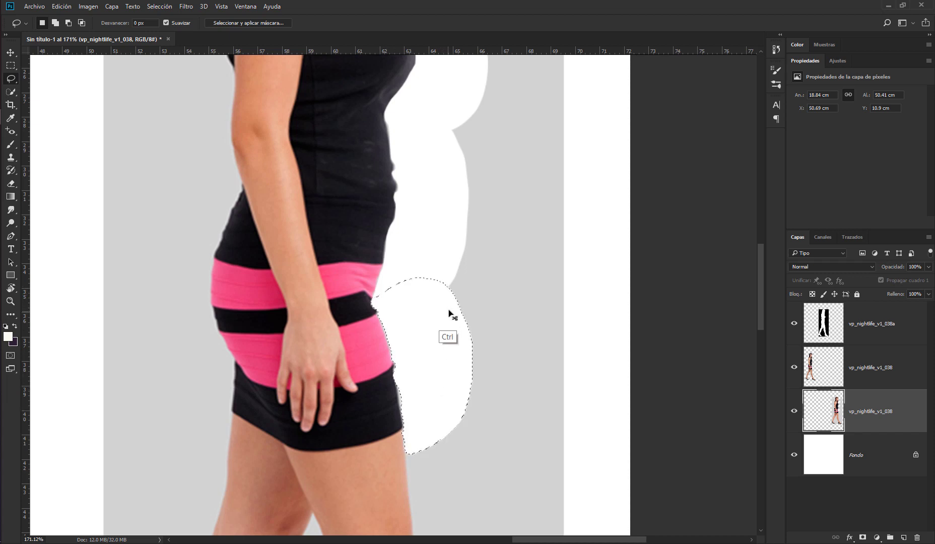
Deselect the cleared skirt area and compare the grey-background photo with the PNG and silhouette versions of the woman
{"action": "key", "text": "ctrl+d"}
{"action": "key", "text": "z"}
{"action": "scroll", "coordinate": [426, 271], "scroll_direction": "down", "scroll_amount": 3}
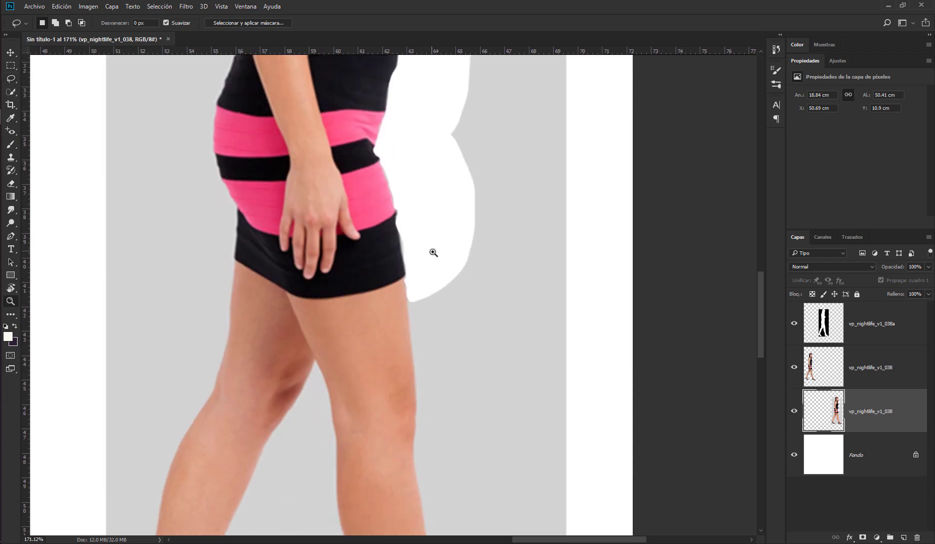
{"action": "scroll", "coordinate": [433, 252], "scroll_direction": "down", "scroll_amount": 4}
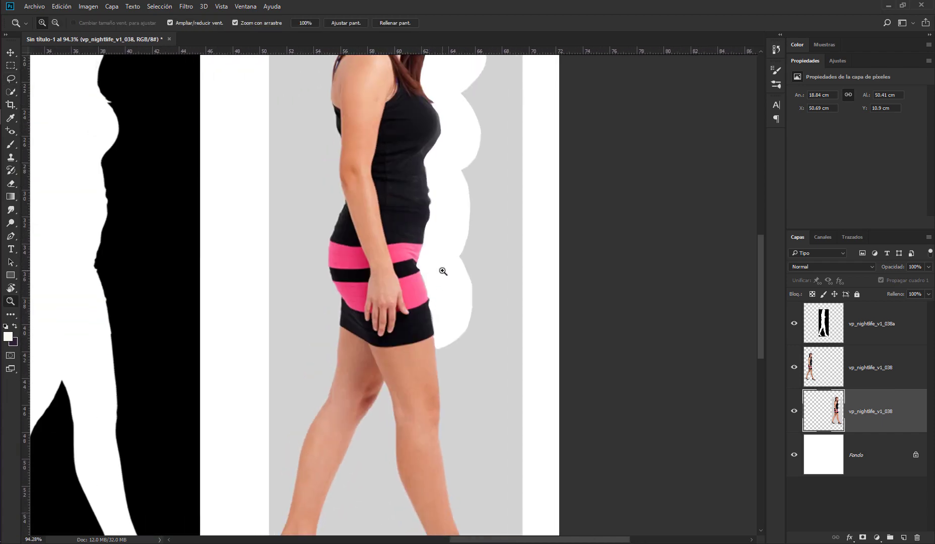
{"action": "scroll", "coordinate": [443, 271], "scroll_direction": "down", "scroll_amount": 3}
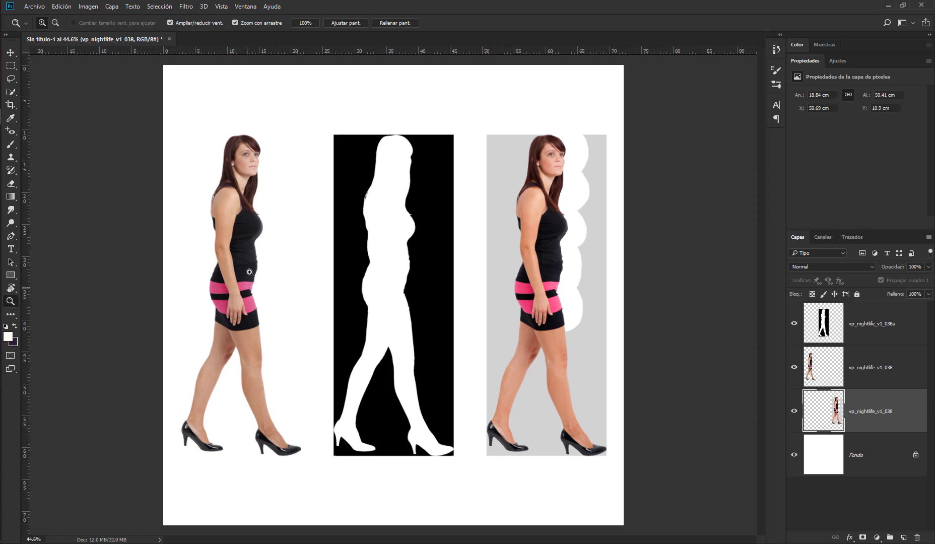
{"action": "scroll", "coordinate": [222, 201], "scroll_direction": "up", "scroll_amount": 3}
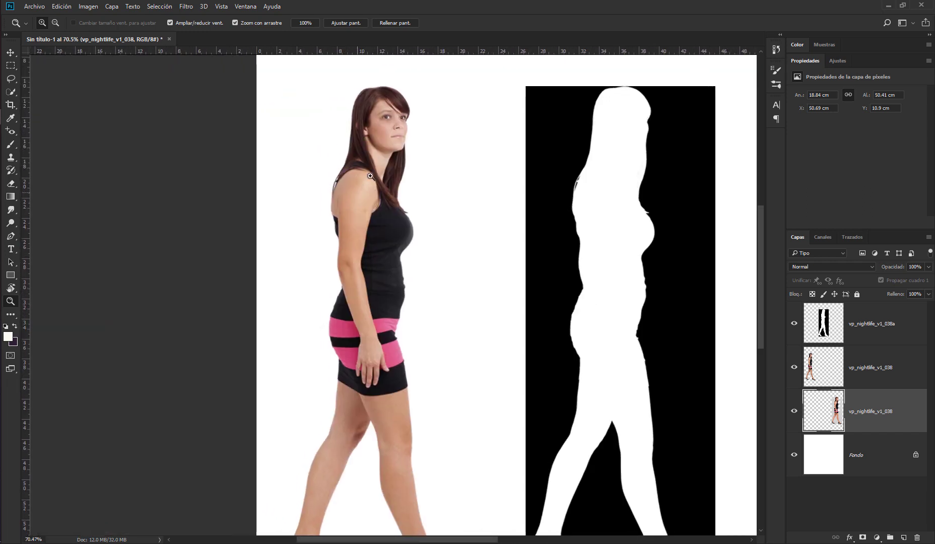
{"action": "scroll", "coordinate": [386, 385], "scroll_direction": "down", "scroll_amount": 5}
{"action": "scroll", "coordinate": [386, 384], "scroll_direction": "right", "scroll_amount": 10}
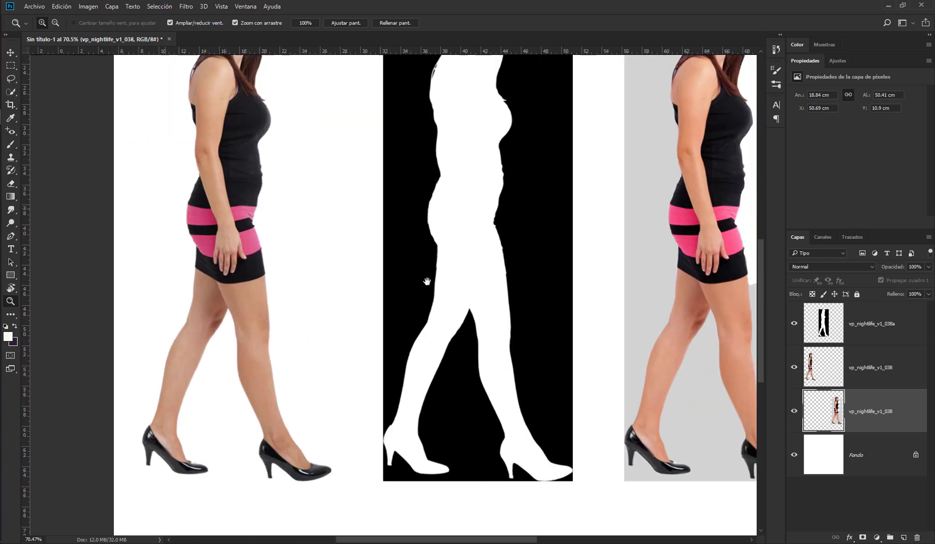
{"action": "scroll", "coordinate": [357, 292], "scroll_direction": "up", "scroll_amount": 4}
{"action": "left_click_drag", "start_coordinate": [377, 377], "coordinate": [394, 375]}
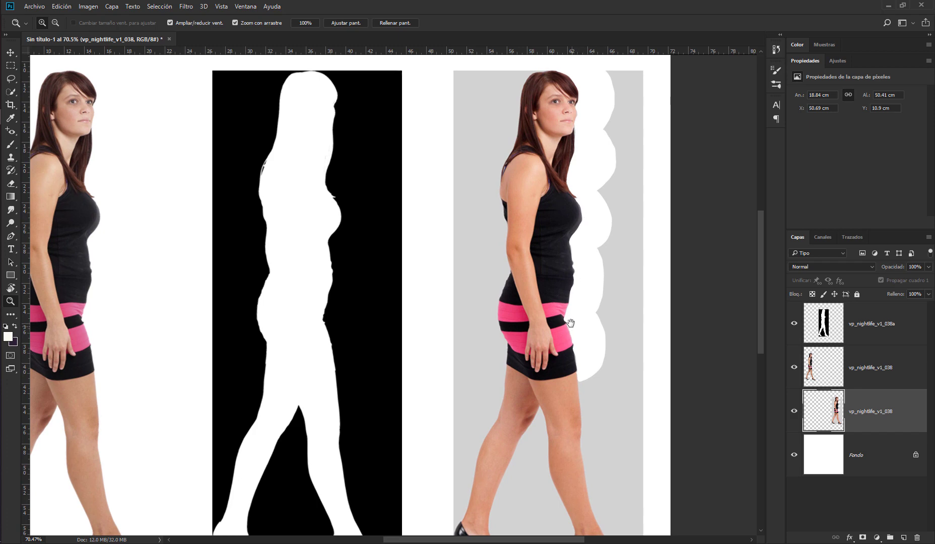
{"action": "scroll", "coordinate": [570, 323], "scroll_direction": "down", "scroll_amount": 3}
{"action": "scroll", "coordinate": [571, 322], "scroll_direction": "right", "scroll_amount": 1}
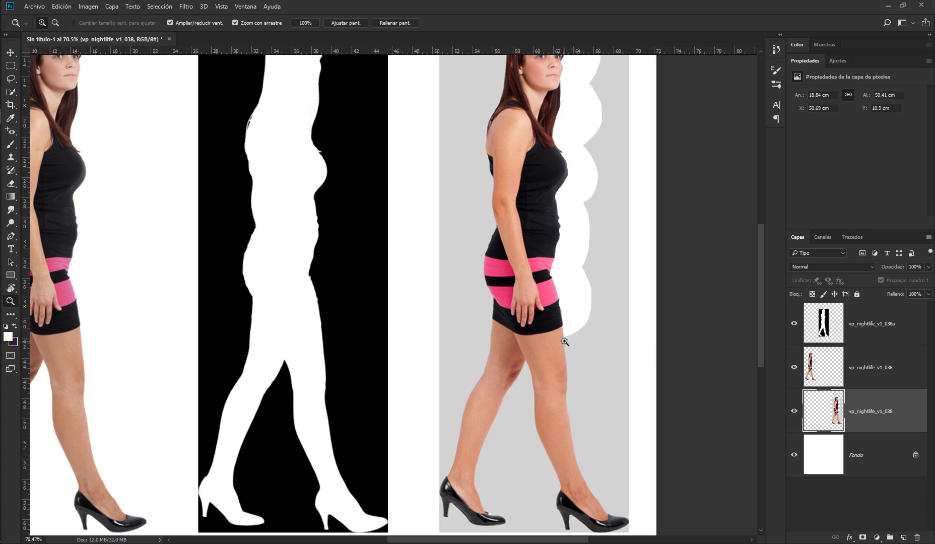
Lasso the backdrop along the front leg from the skirt hem to just below the knee, fill it with white and deselect
{"action": "left_click_drag", "start_coordinate": [578, 334], "coordinate": [548, 273]}
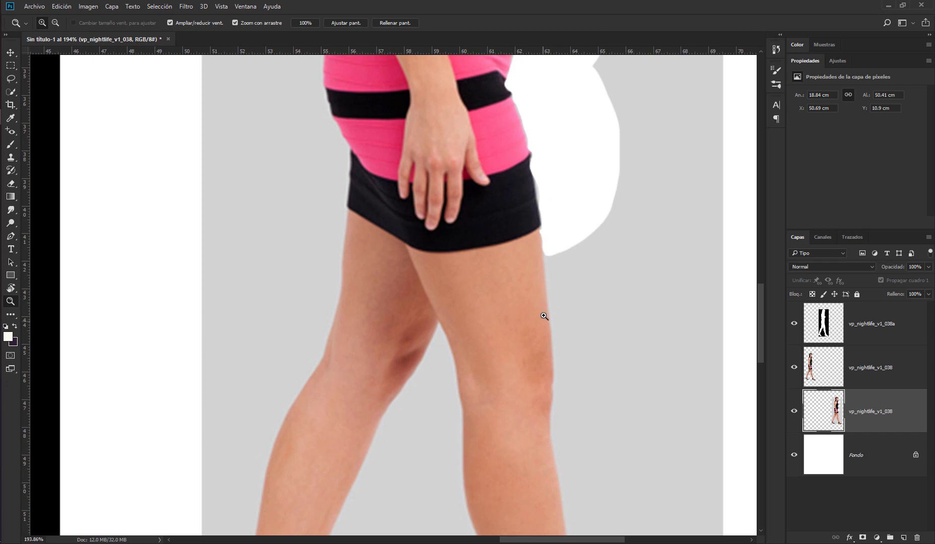
{"action": "key", "text": "l"}
{"action": "mouse_move", "coordinate": [543, 243]}
{"action": "left_mouse_down"}
{"action": "mouse_move", "coordinate": [551, 420]}
{"action": "mouse_move", "coordinate": [565, 425]}
{"action": "mouse_move", "coordinate": [601, 369]}
{"action": "mouse_move", "coordinate": [590, 255]}
{"action": "mouse_move", "coordinate": [549, 243]}
{"action": "left_mouse_up"}
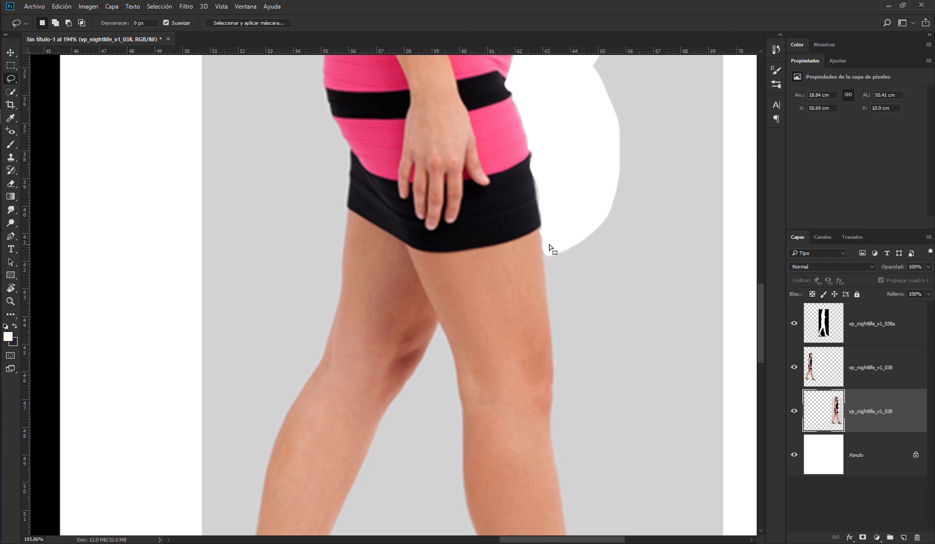
{"action": "key", "text": "alt+BackSpace"}
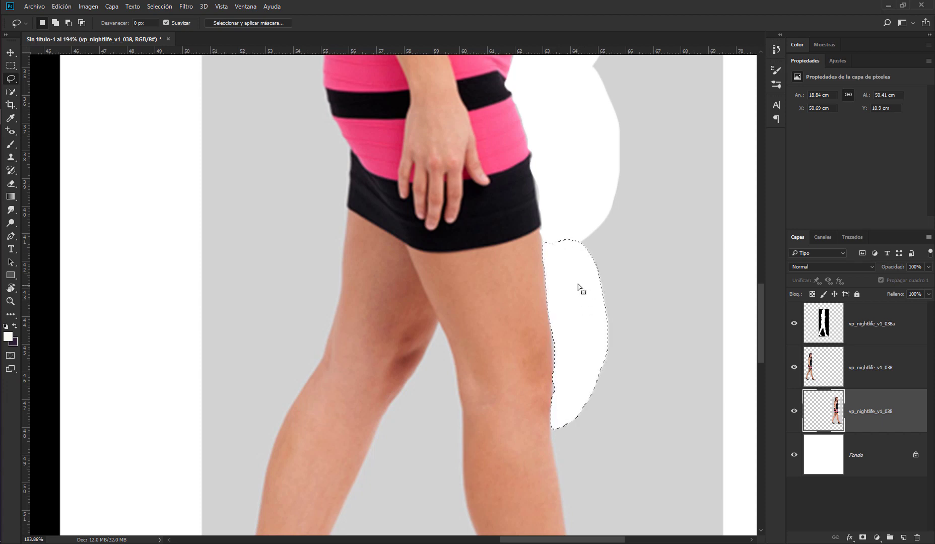
{"action": "key", "text": "ctrl+d"}
Fit the whole canvas in view, start saving the document under a new name and go to the EJERCICIO 05 folder
{"action": "key", "text": "z"}
{"action": "key", "text": "ctrl+0"}
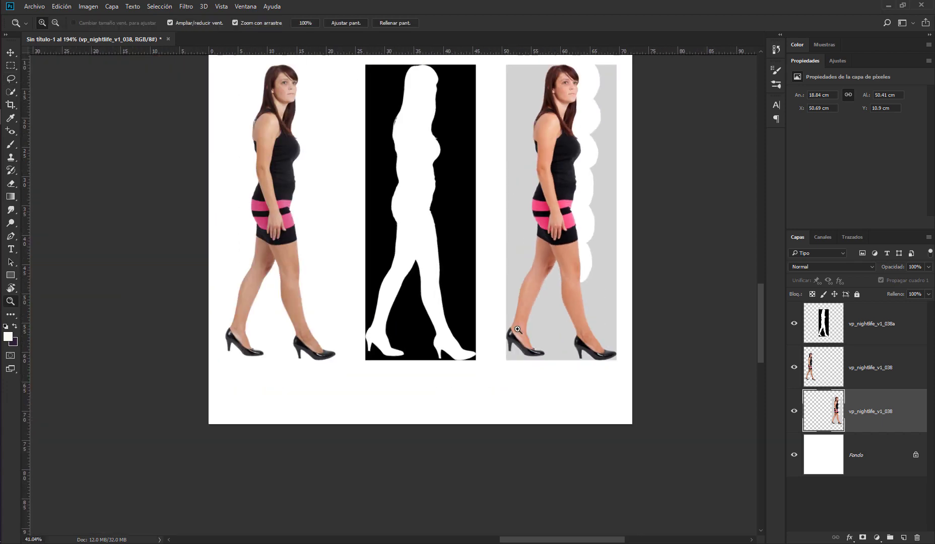
{"action": "left_click_drag", "start_coordinate": [518, 330], "coordinate": [507, 272]}
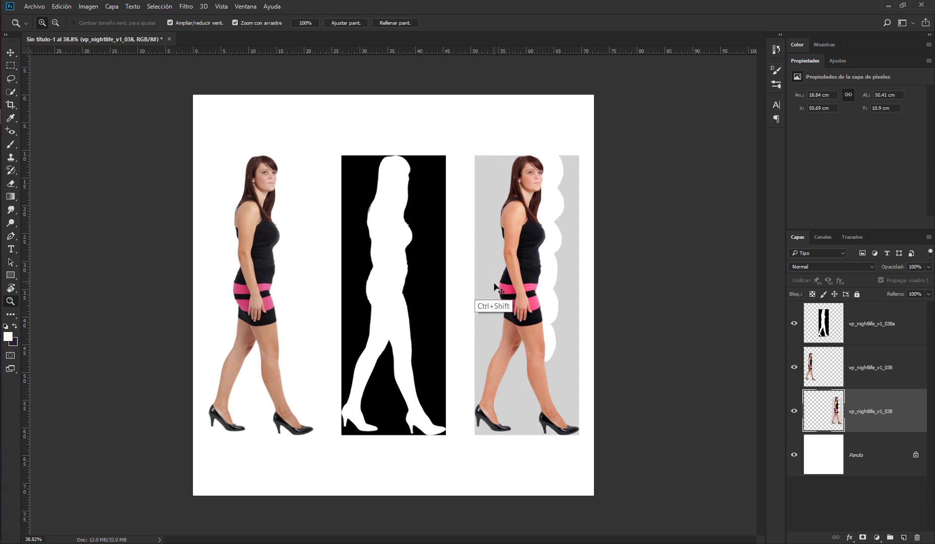
{"action": "key", "text": "ctrl+shift+s"}
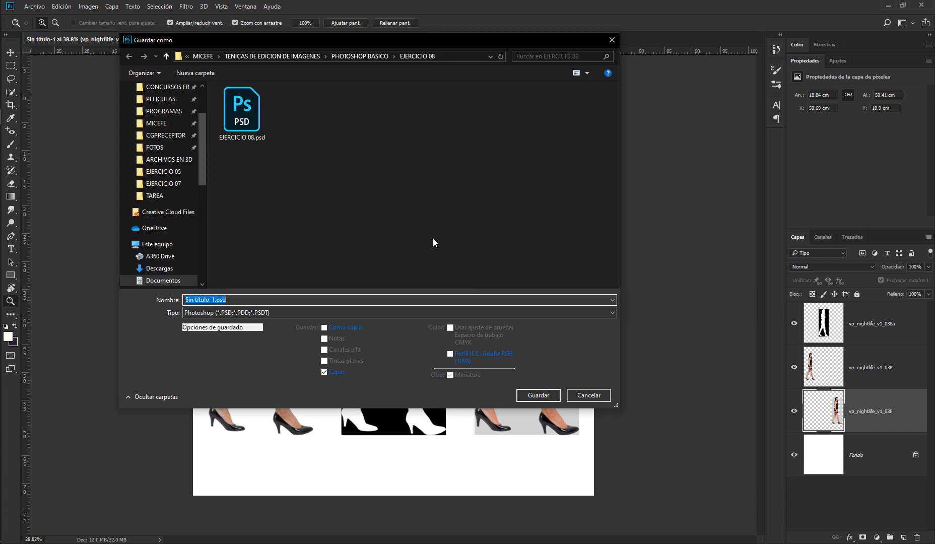
{"action": "left_click", "coordinate": [368, 57]}
{"action": "double_click", "coordinate": [262, 144]}
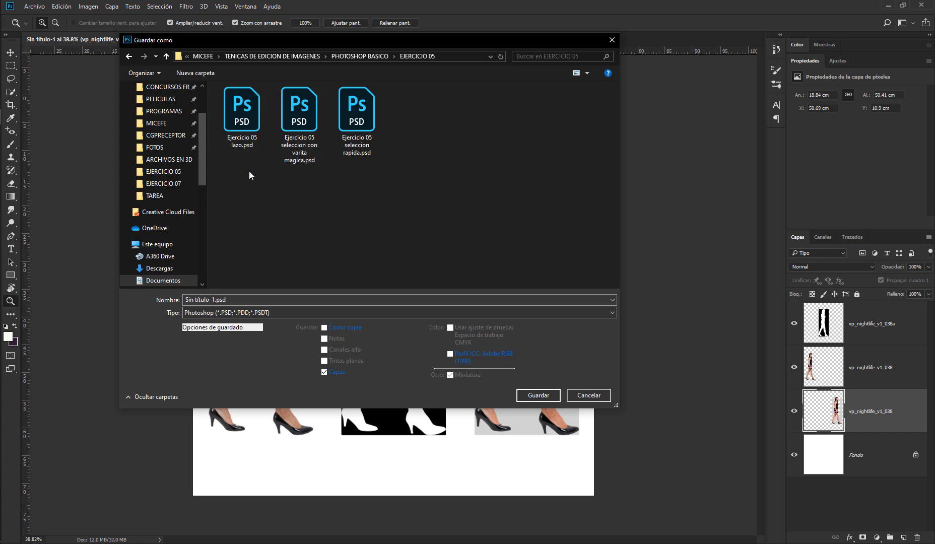
Save the document in Photoshop PSD format as Ejercicio 05 lazo.psd, replacing the existing file
{"action": "left_click", "coordinate": [248, 137]}
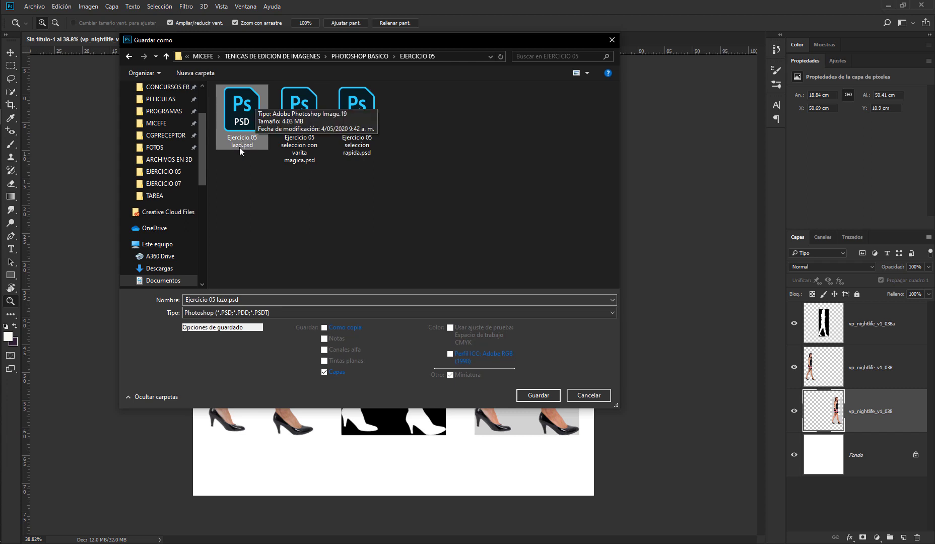
{"action": "left_click", "coordinate": [223, 313]}
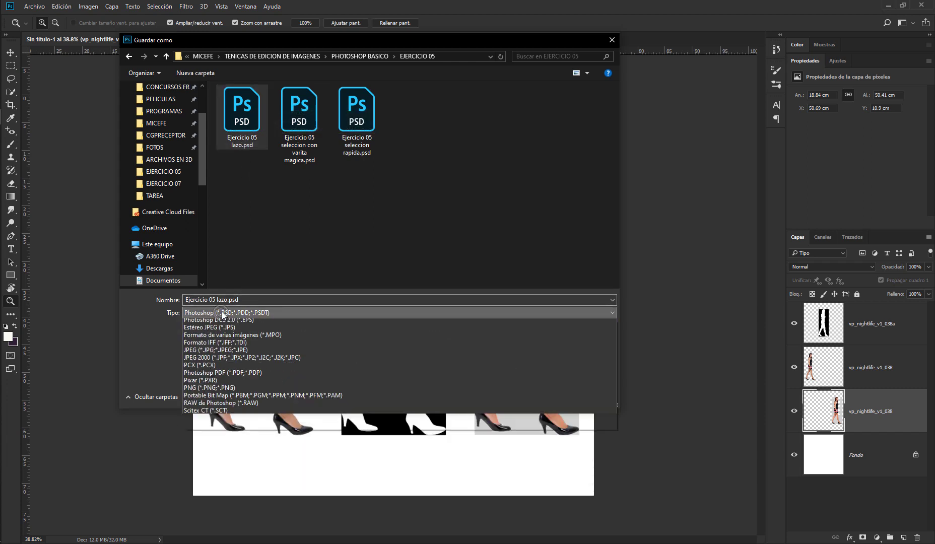
{"action": "left_click", "coordinate": [218, 323]}
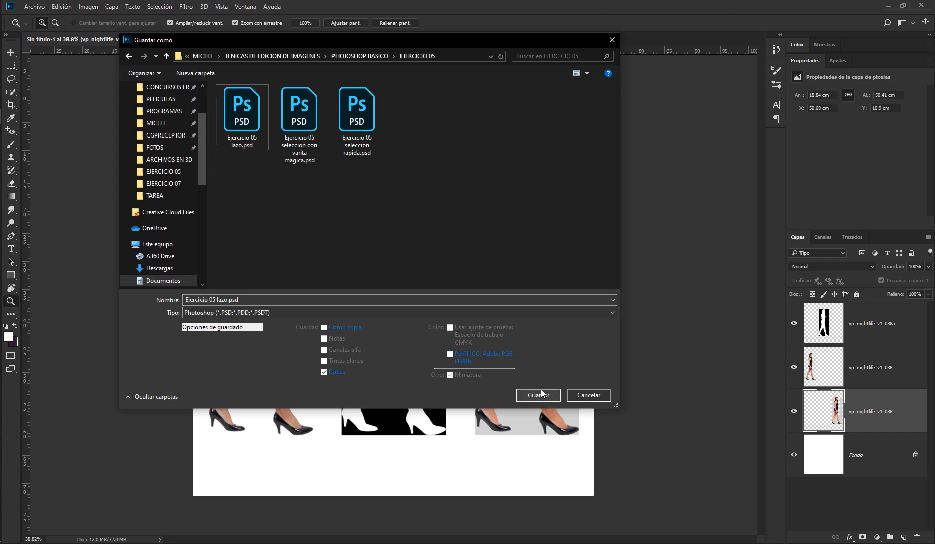
{"action": "left_click", "coordinate": [240, 121]}
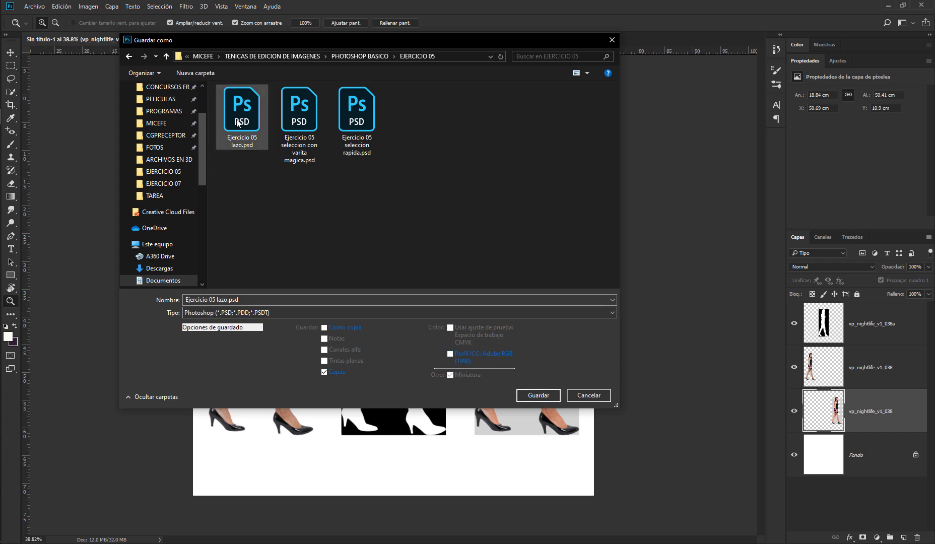
{"action": "left_click", "coordinate": [537, 396]}
{"action": "left_click", "coordinate": [492, 276]}
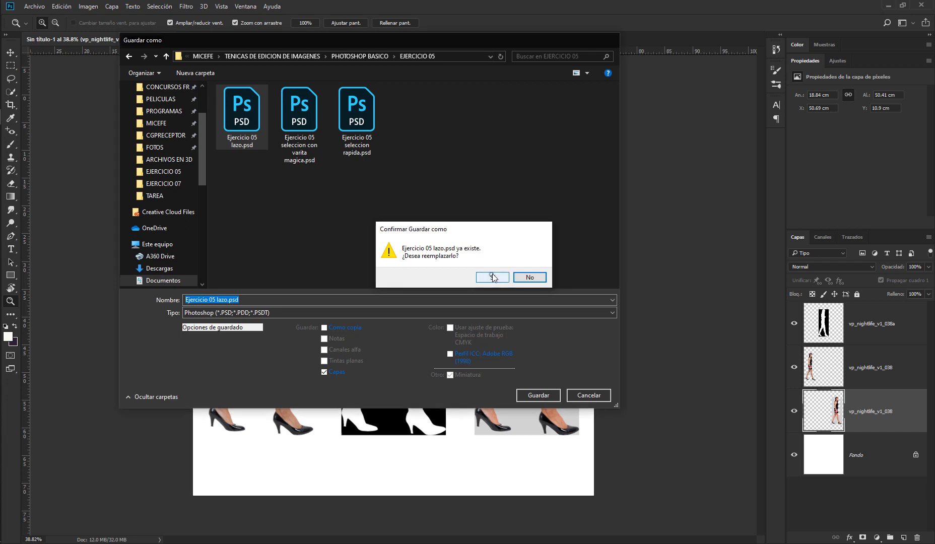